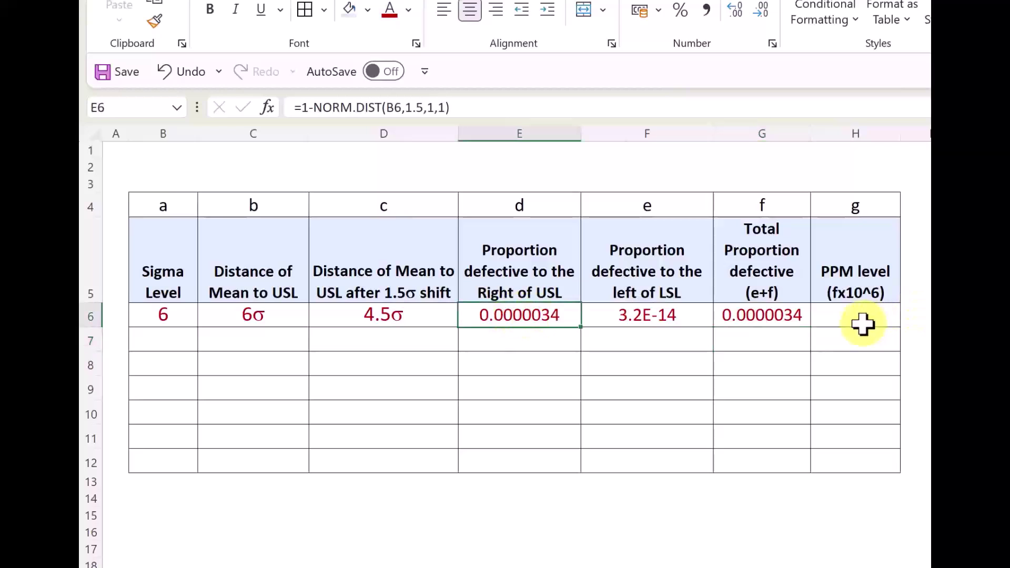
- Calculate the PPM level for sigma level 6 in H6 with the formula =G6*1000000
left_click(872, 313)
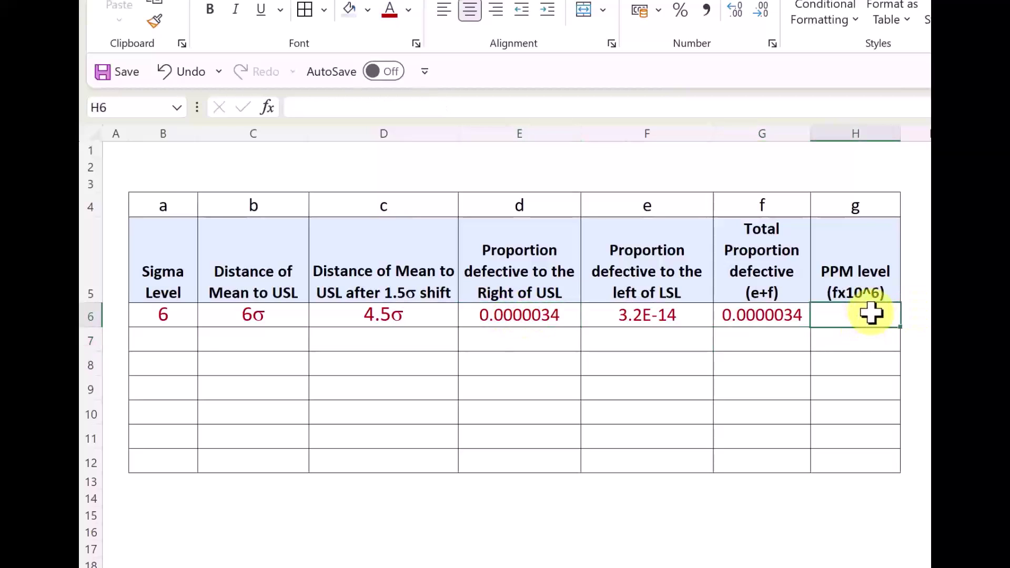
left_click(782, 319)
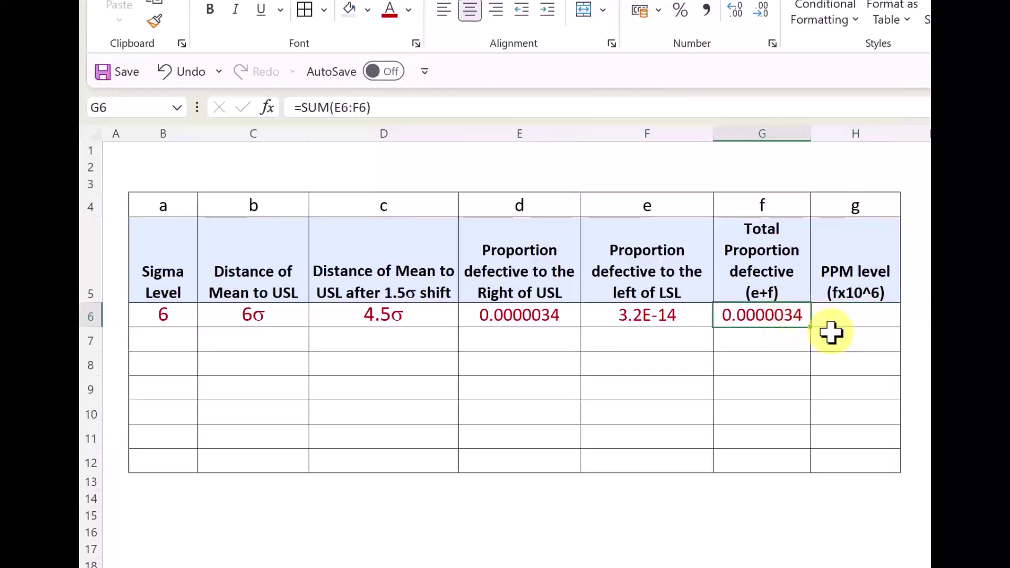
left_click(852, 318)
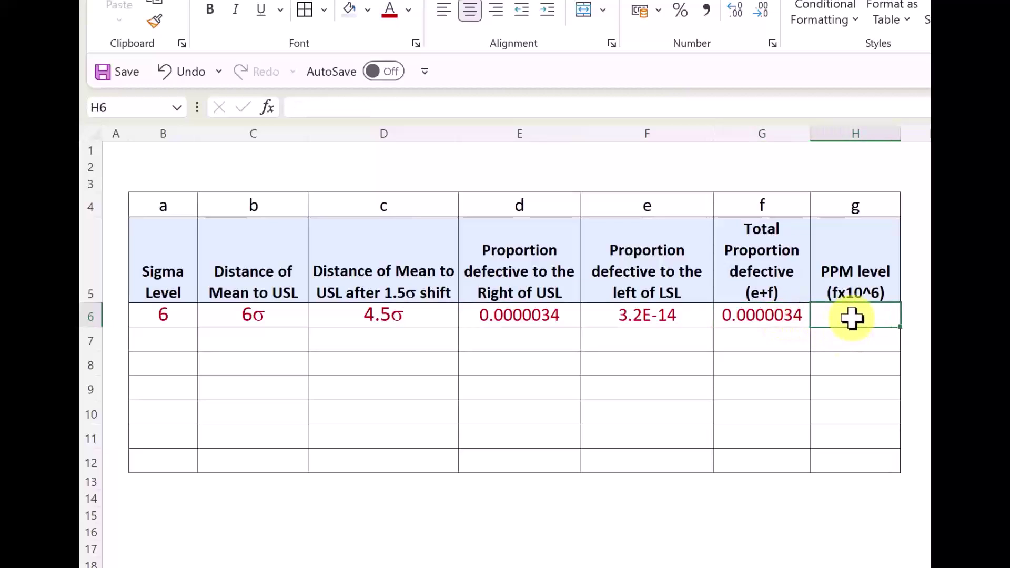
type("=")
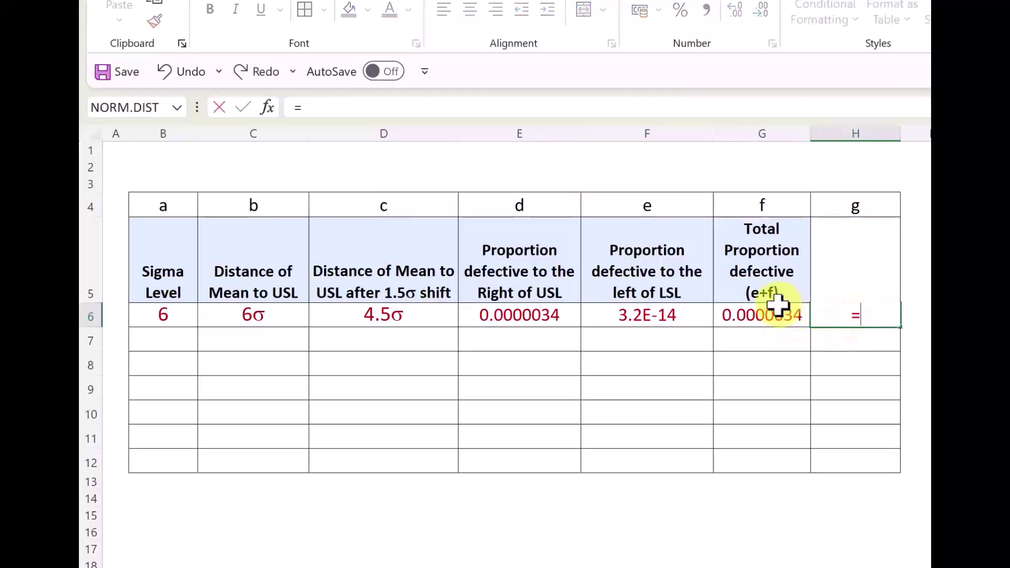
left_click(768, 316)
type("*10")
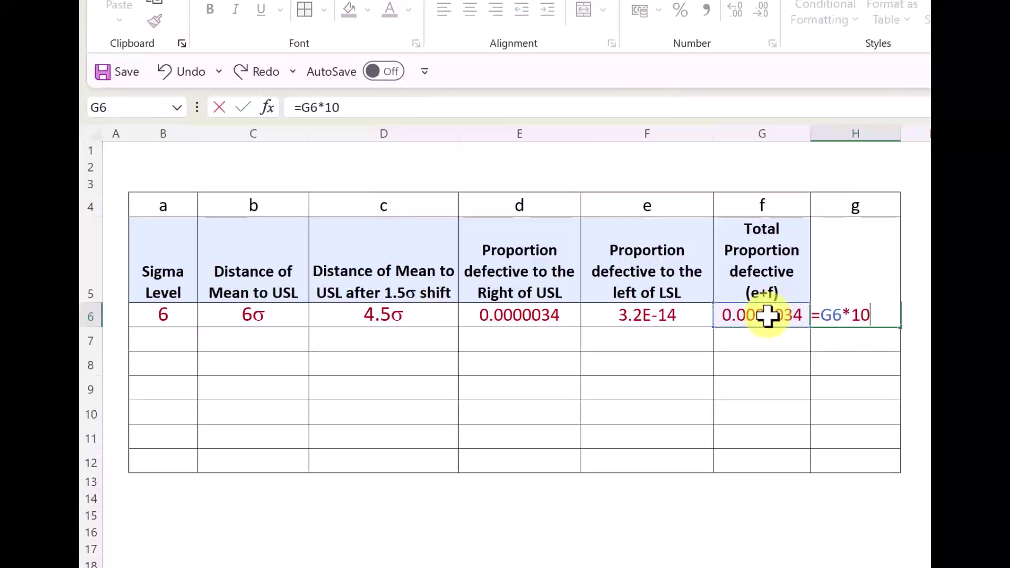
type("00000")
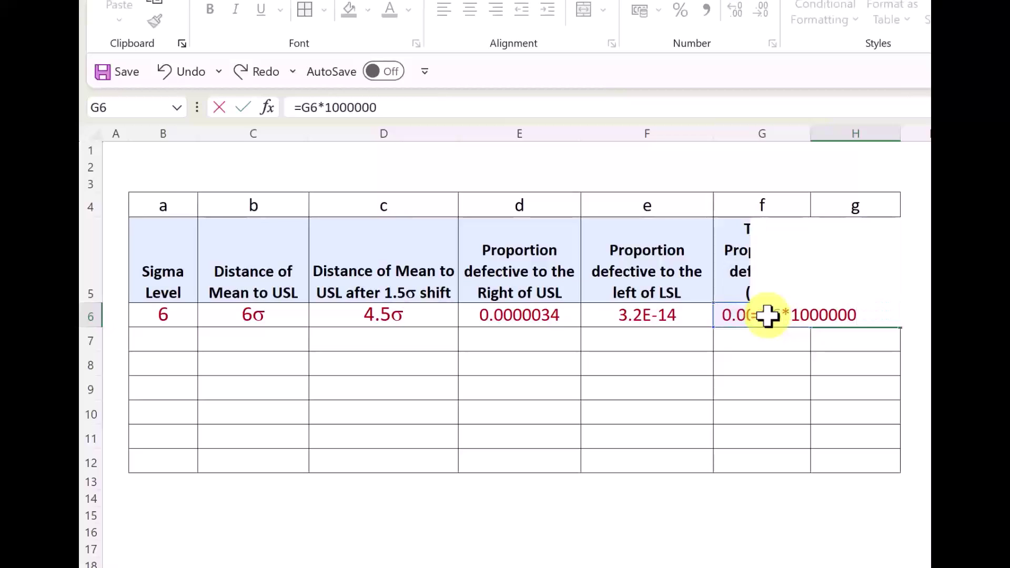
key("Return")
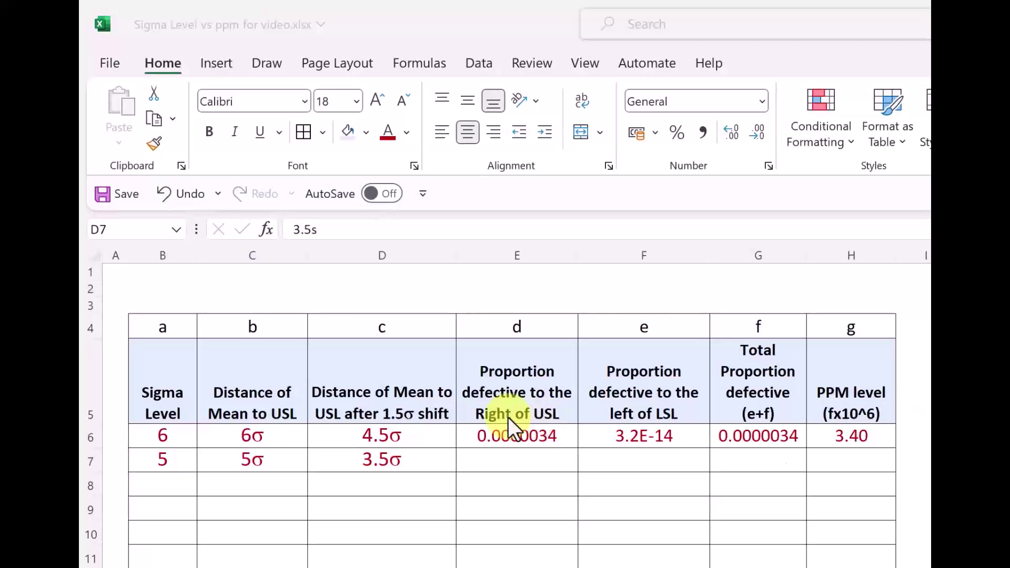
left_click(160, 463)
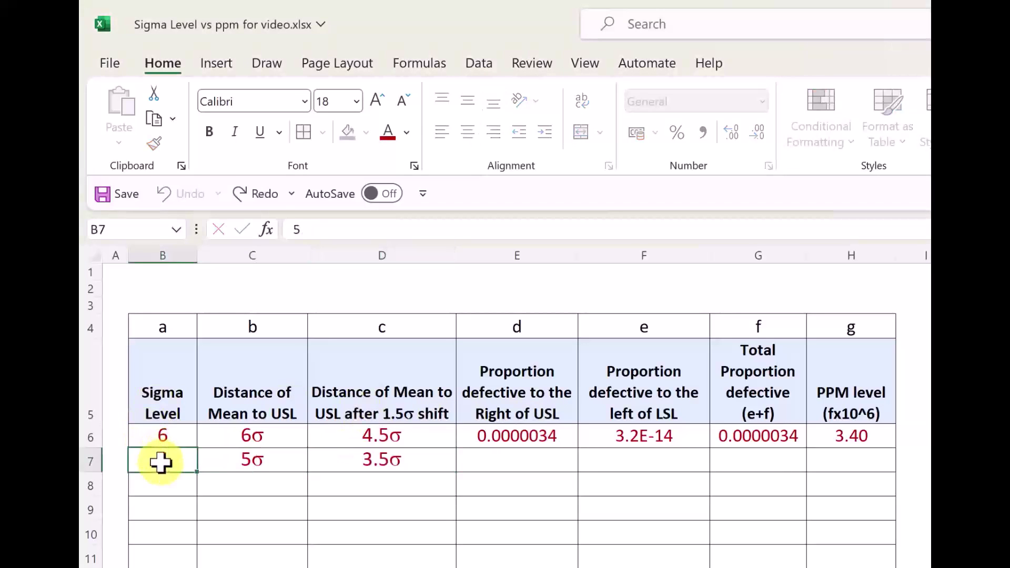
left_click(258, 455)
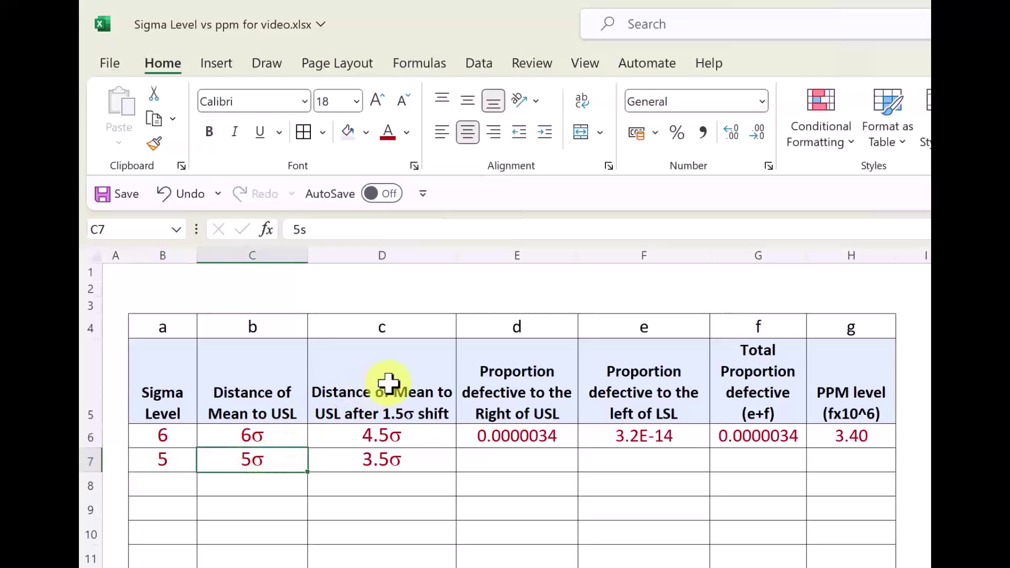
left_click(401, 460)
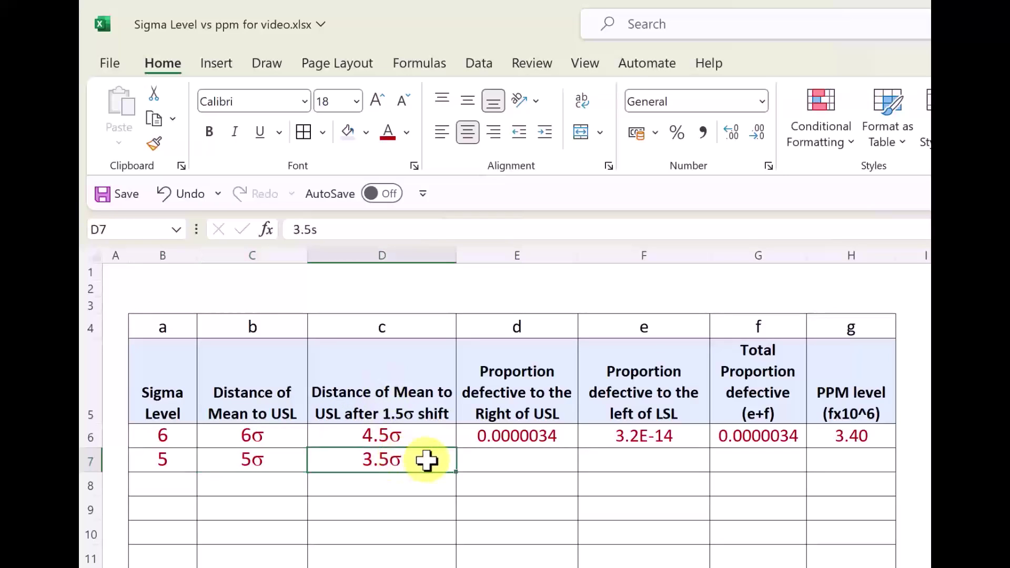
- Copy the formula for the proportion defective right of USL from E6 to E7
left_click(552, 433)
key("ctrl+c")
left_click(541, 463)
key("ctrl+v")
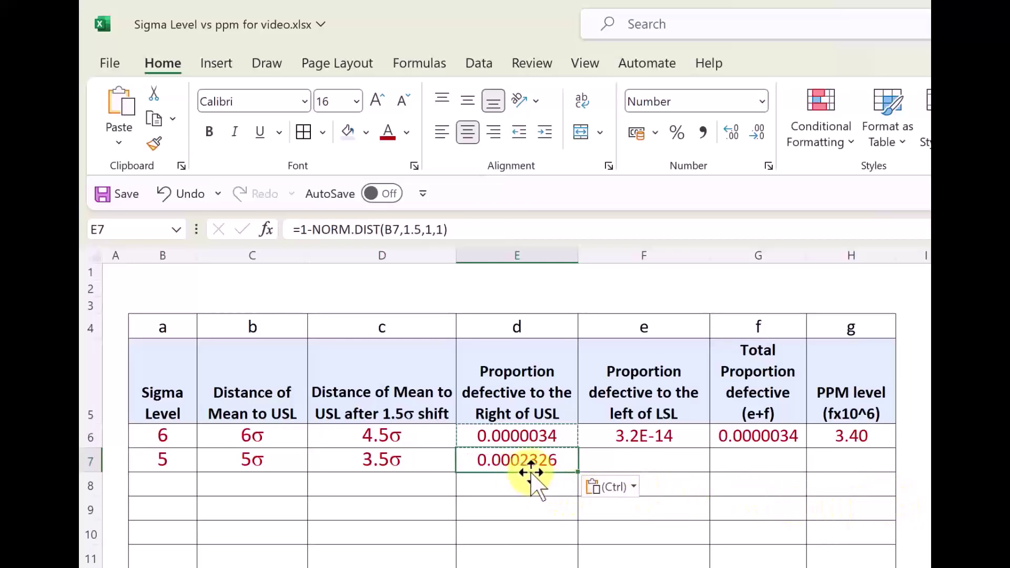
- Copy the left-of-LSL formula from F6 to F7 and change its x argument to -5, giving =NORM.DIST(-5,1.5,1,1)
left_click(695, 434)
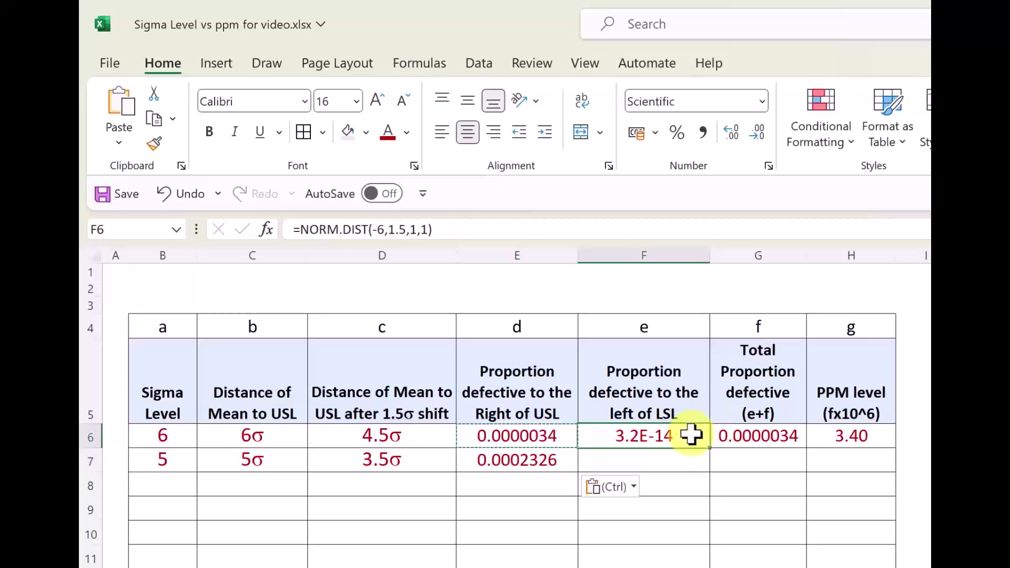
key("ctrl+c")
left_click(673, 461)
key("ctrl+v")
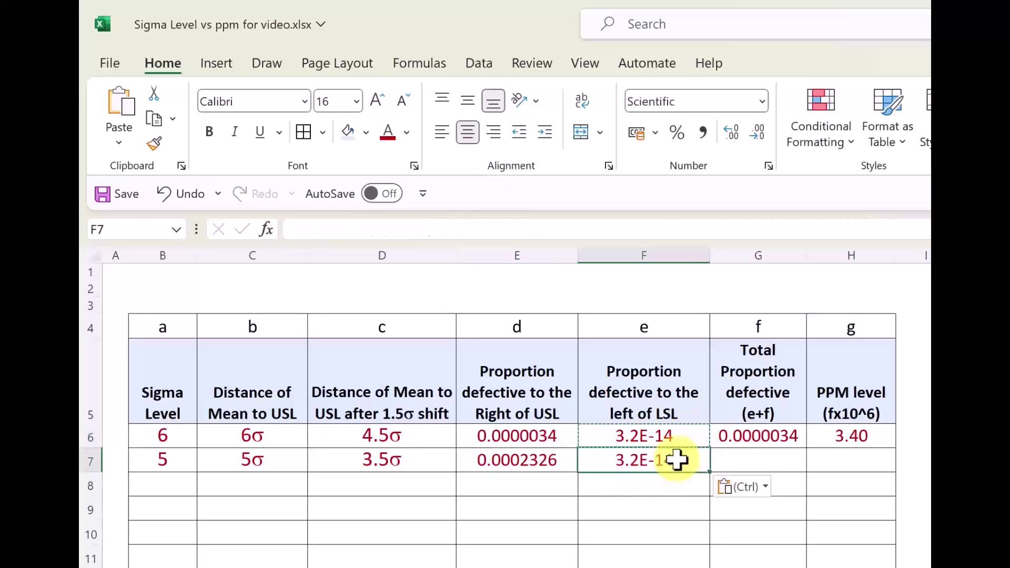
left_click(383, 232)
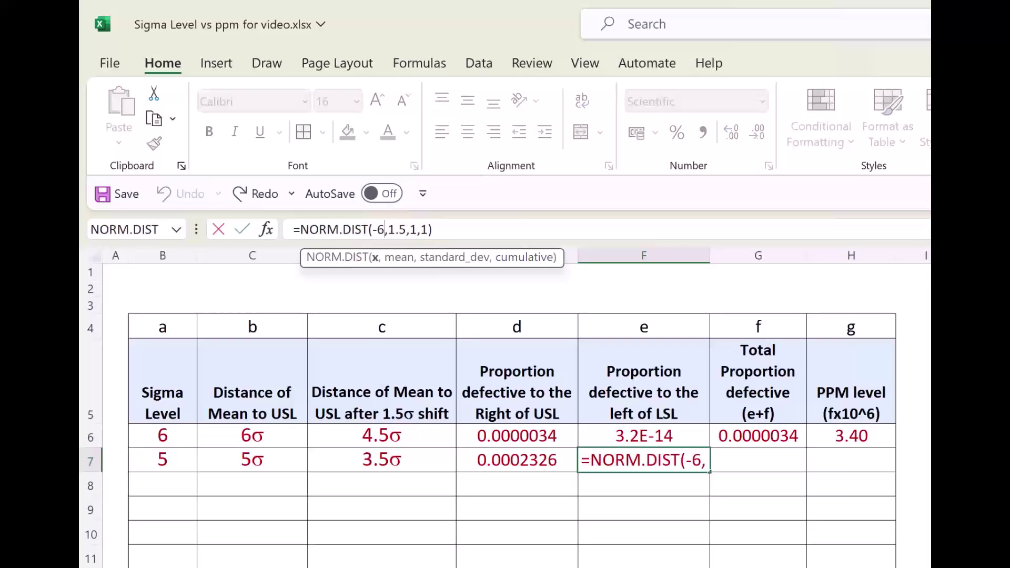
key("BackSpace")
type("5")
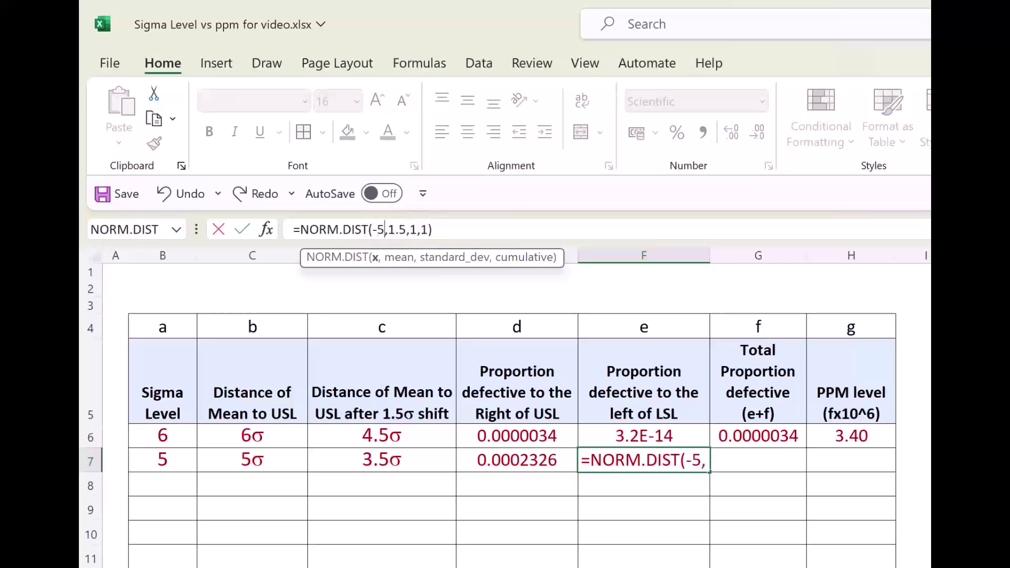
key("Return")
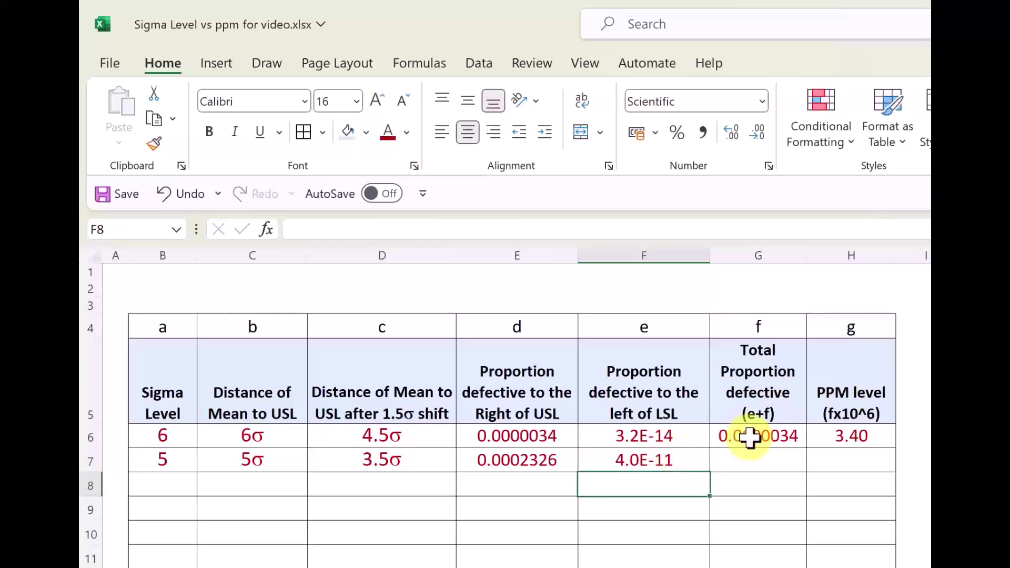
- Copy the total proportion defective and PPM level formulas from G6:H6 to G7:H7
left_click_drag(750, 437, 826, 438)
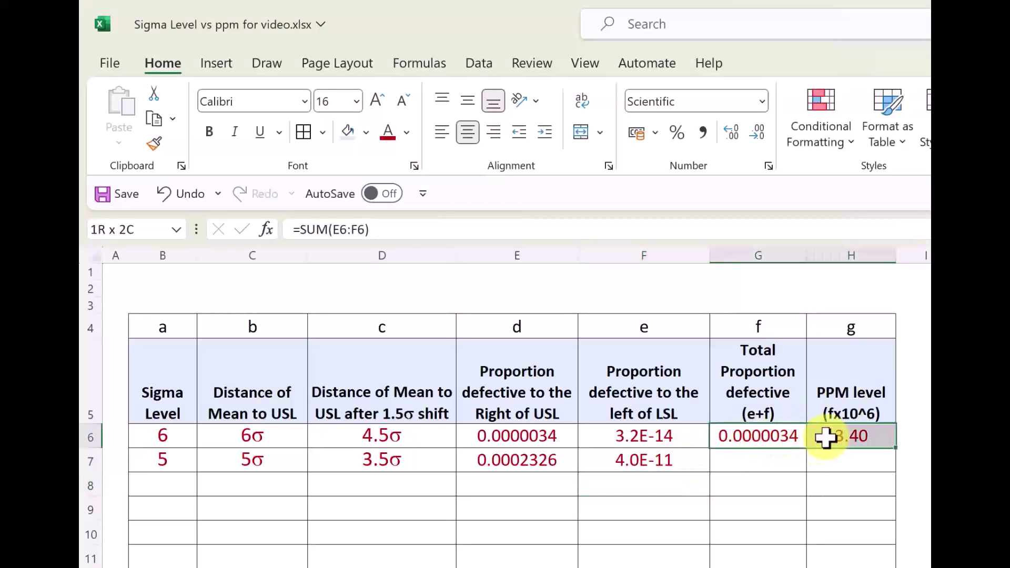
key("ctrl+c")
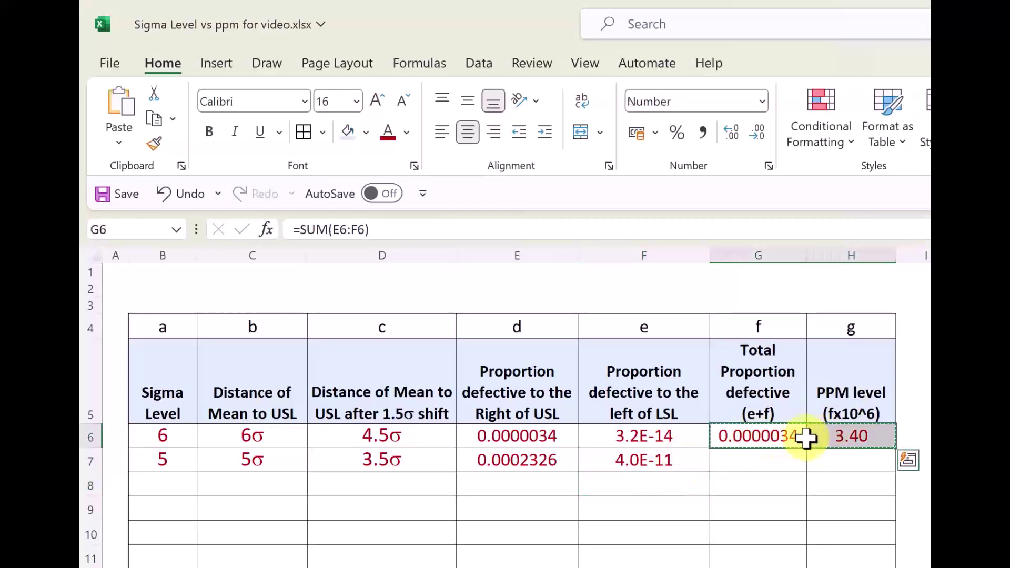
left_click(778, 462)
key("ctrl+v")
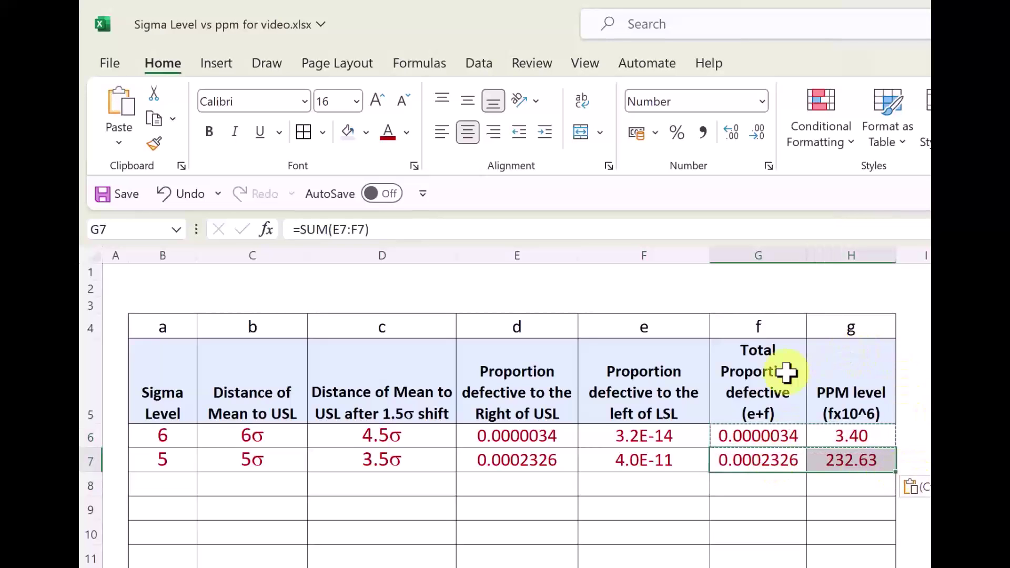
left_click(787, 460)
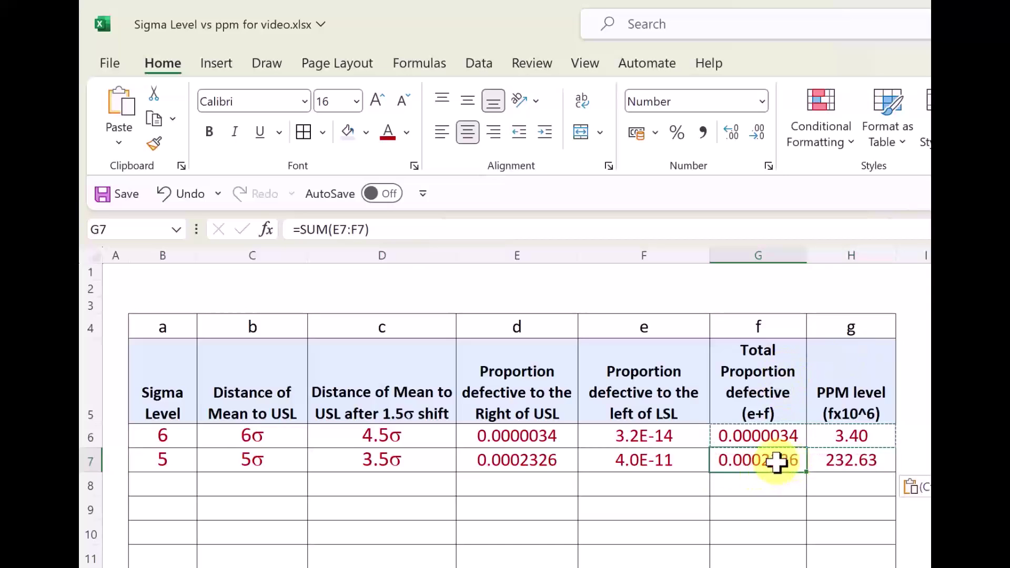
left_click(534, 465)
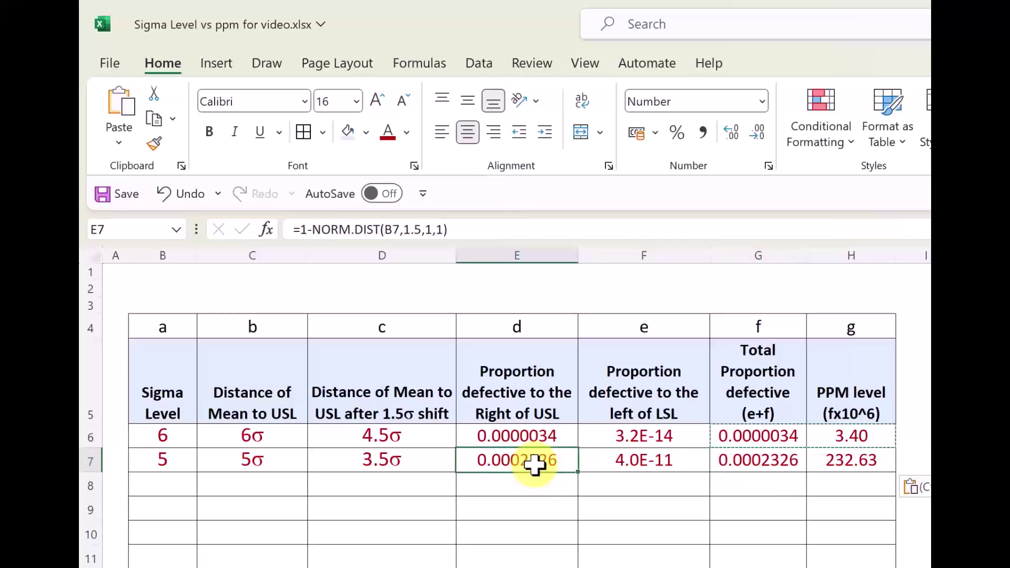
- Format the PPM level in H7 to show no decimal places
left_click(858, 464)
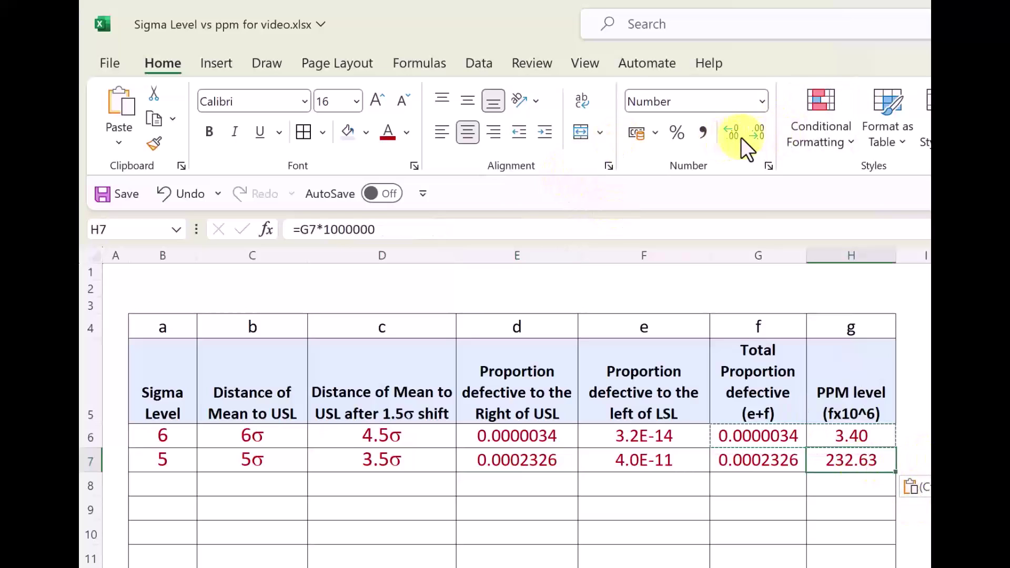
left_click(757, 137)
left_click(757, 138)
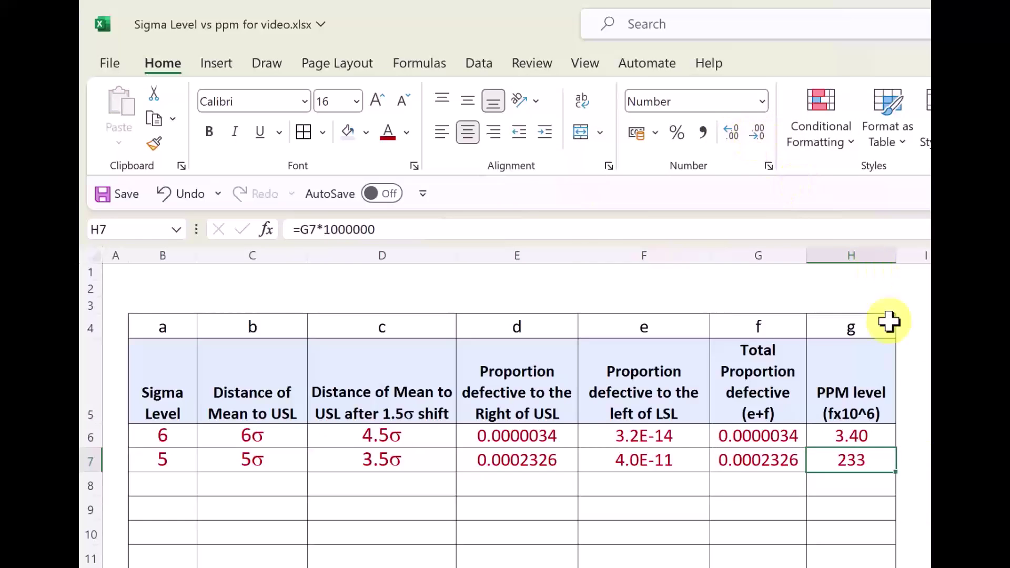
left_click(924, 462)
left_click(857, 459)
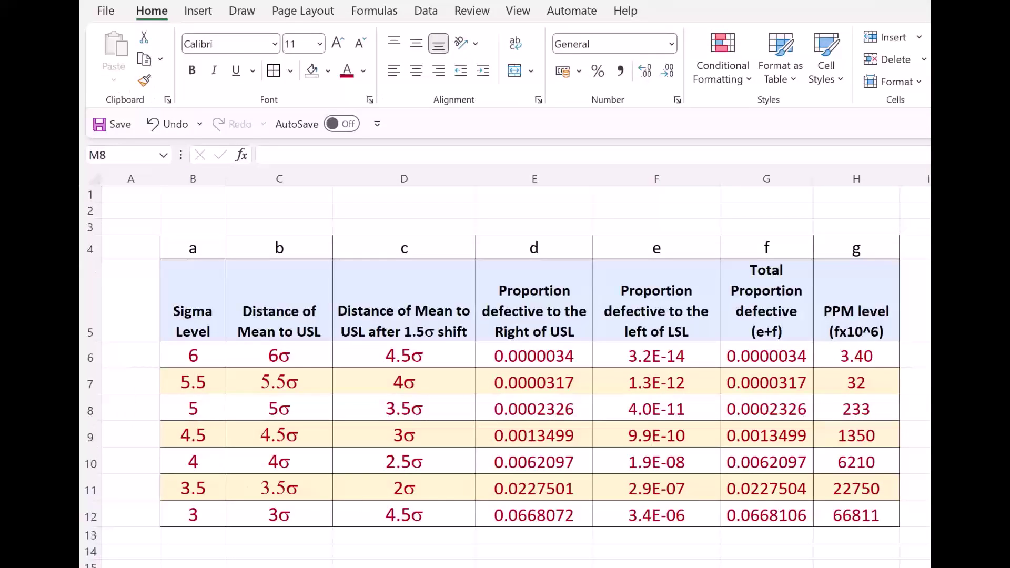
left_click(205, 384)
left_click(210, 436)
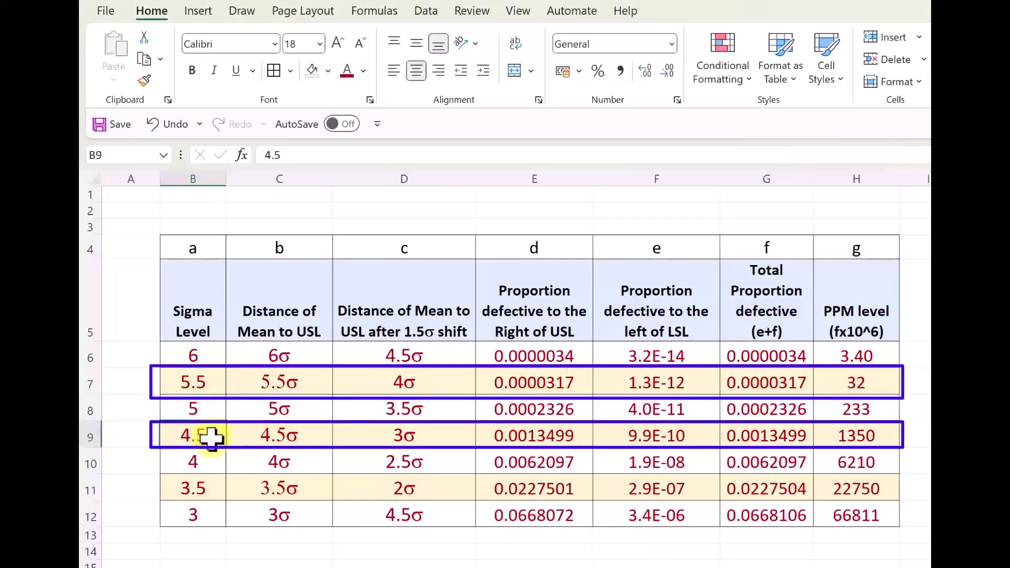
left_click(199, 488)
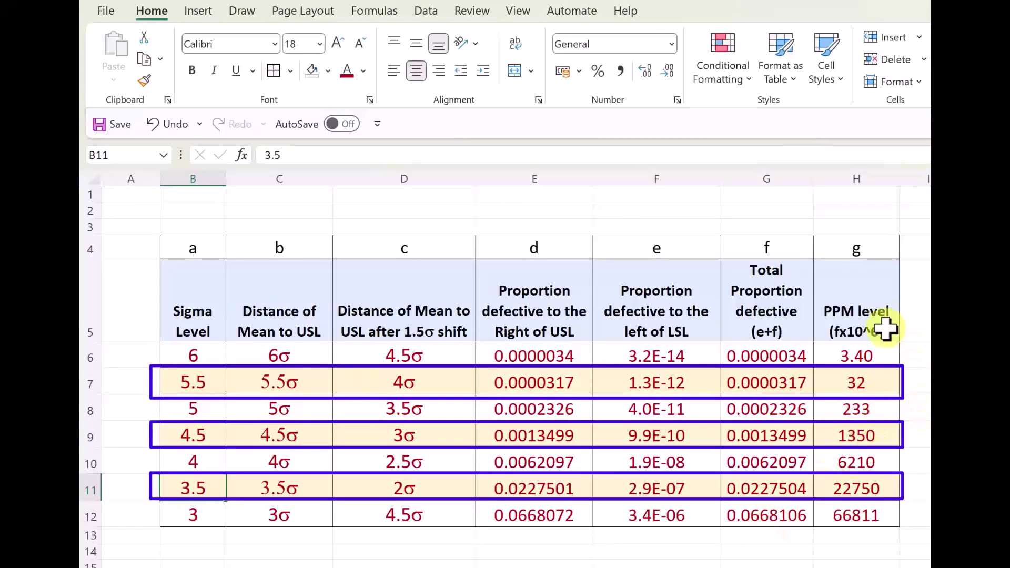
left_click_drag(868, 294, 872, 520)
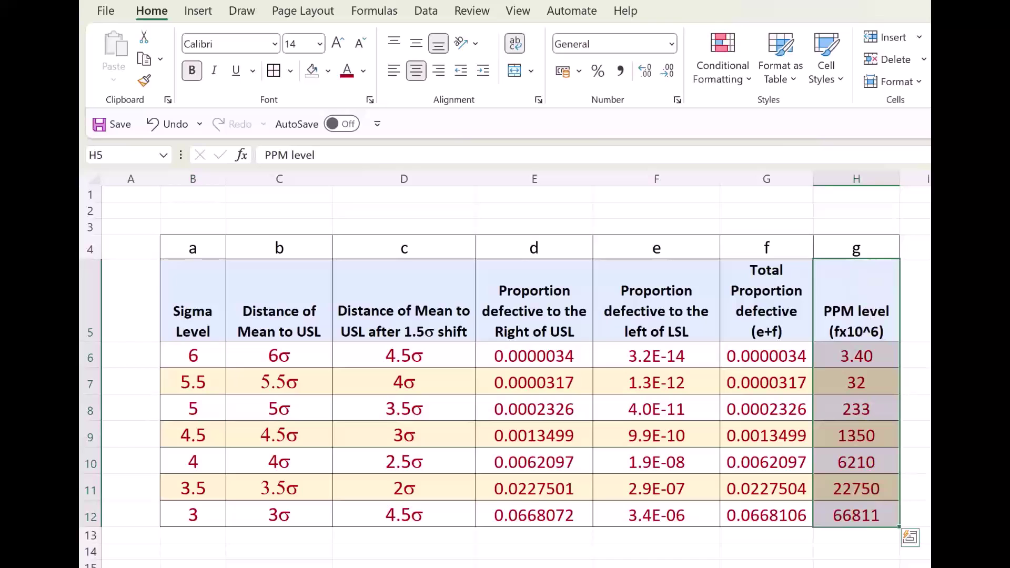
left_click(211, 353)
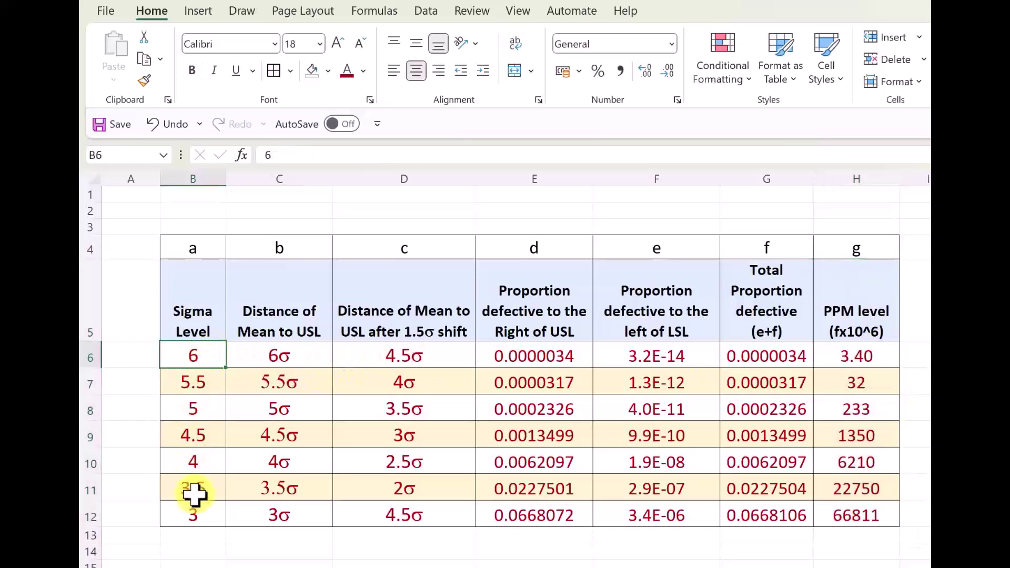
left_click(199, 512)
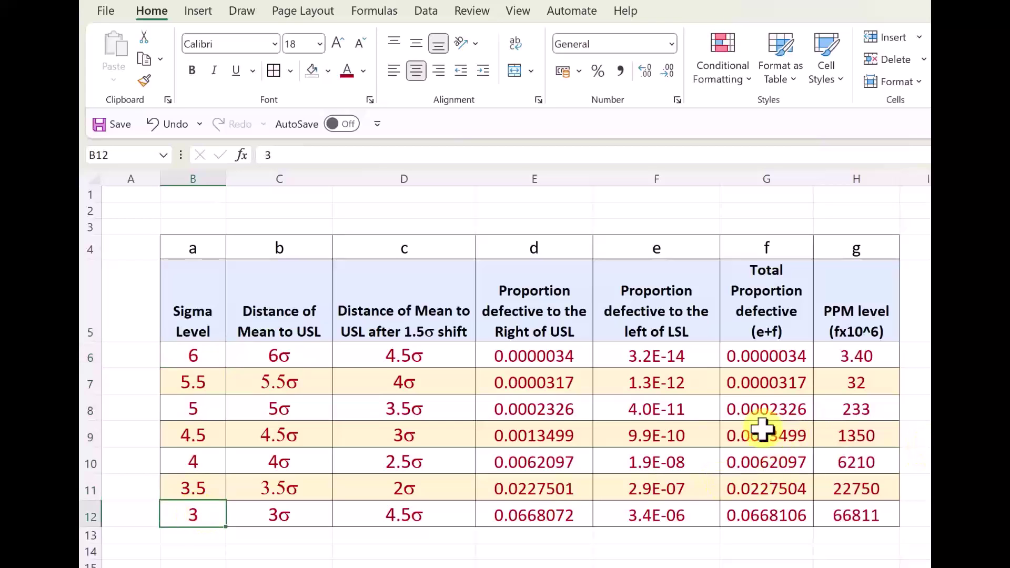
- Insert the recommended scatter chart for Sigma Level B5:B12 and PPM level H5:H12, and enlarge it
left_click_drag(199, 290, 189, 516)
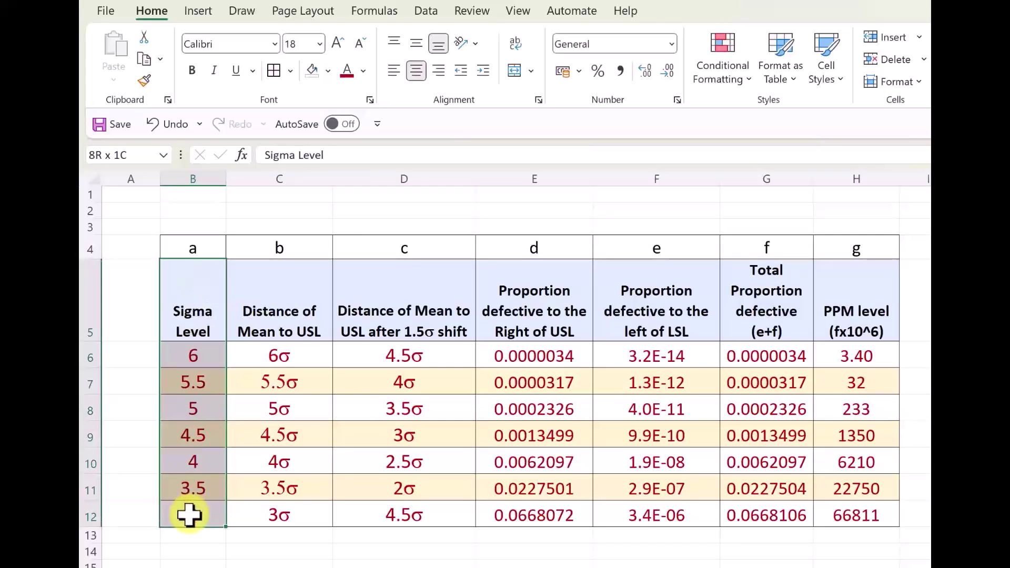
left_click_drag(877, 286, 850, 509, "ctrl")
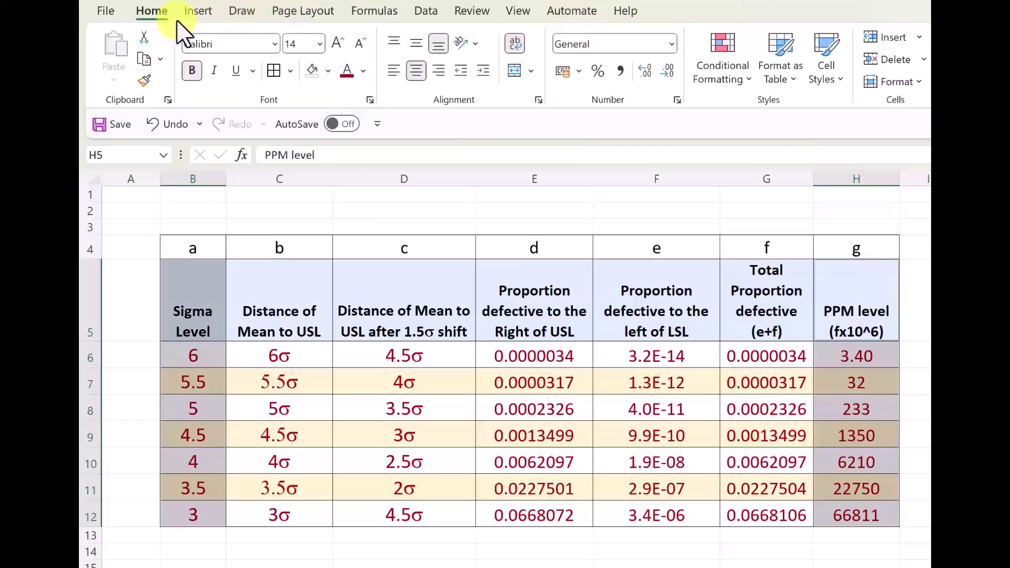
left_click(198, 12)
left_click(384, 81)
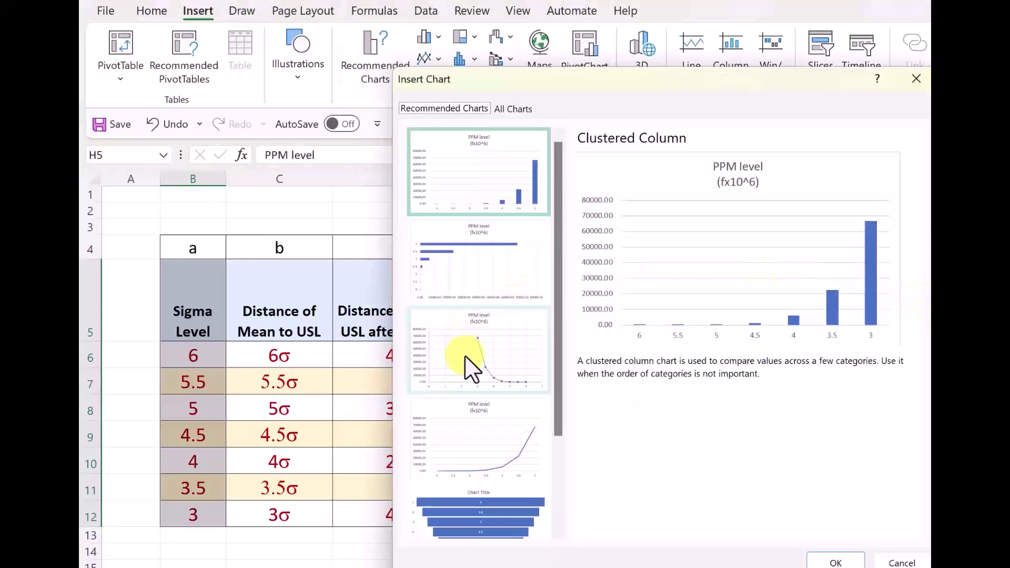
left_click(470, 369)
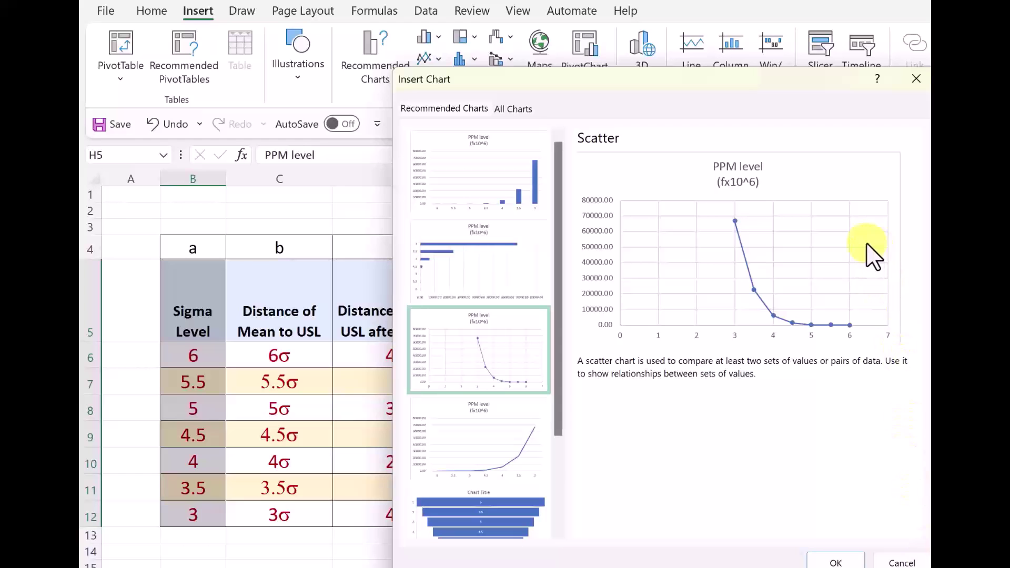
double_click(548, 361)
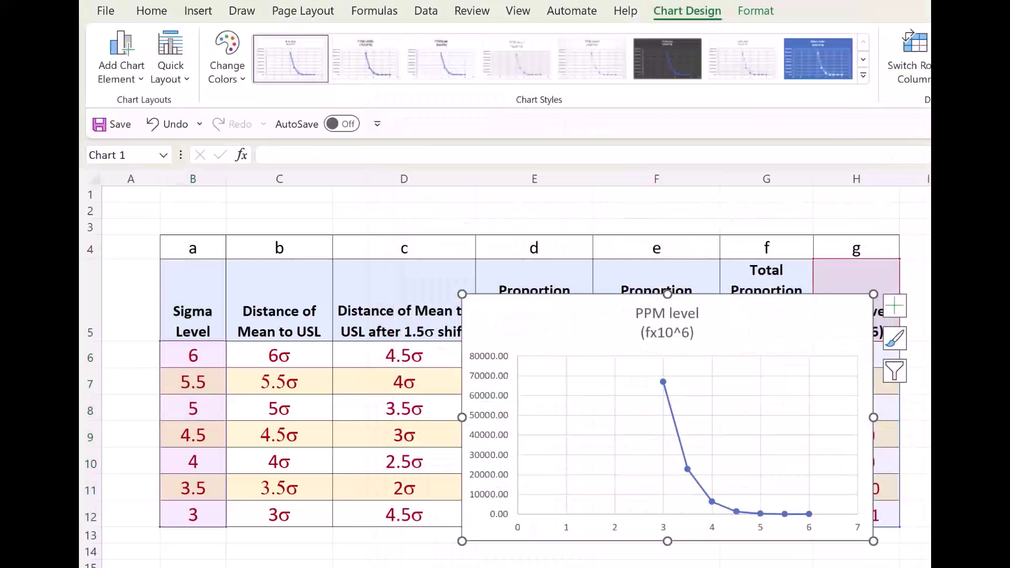
left_click_drag(874, 294, 991, 212)
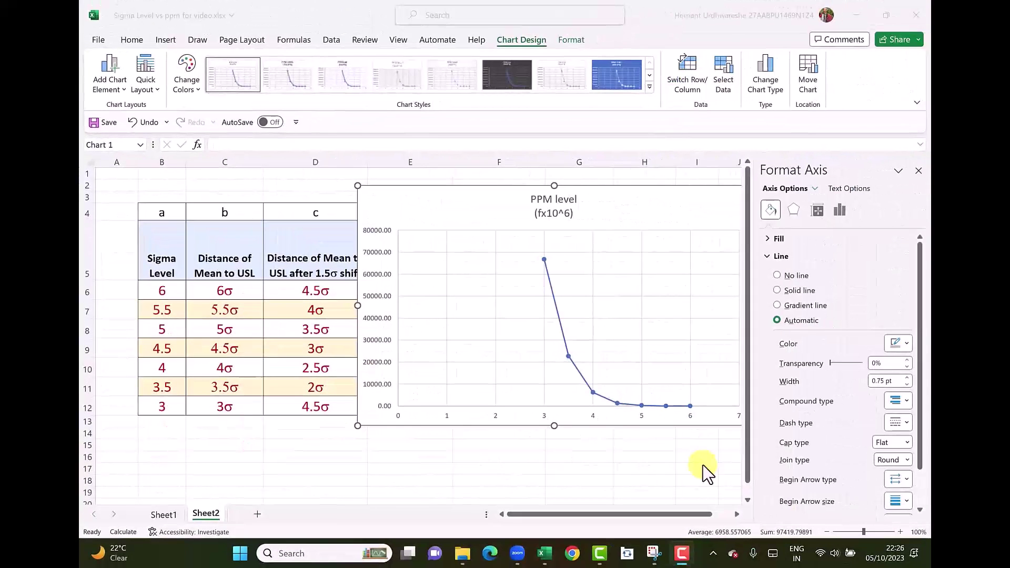
- Set the chart's horizontal axis bounds to a minimum of 3 and a maximum of 6
left_click(595, 418)
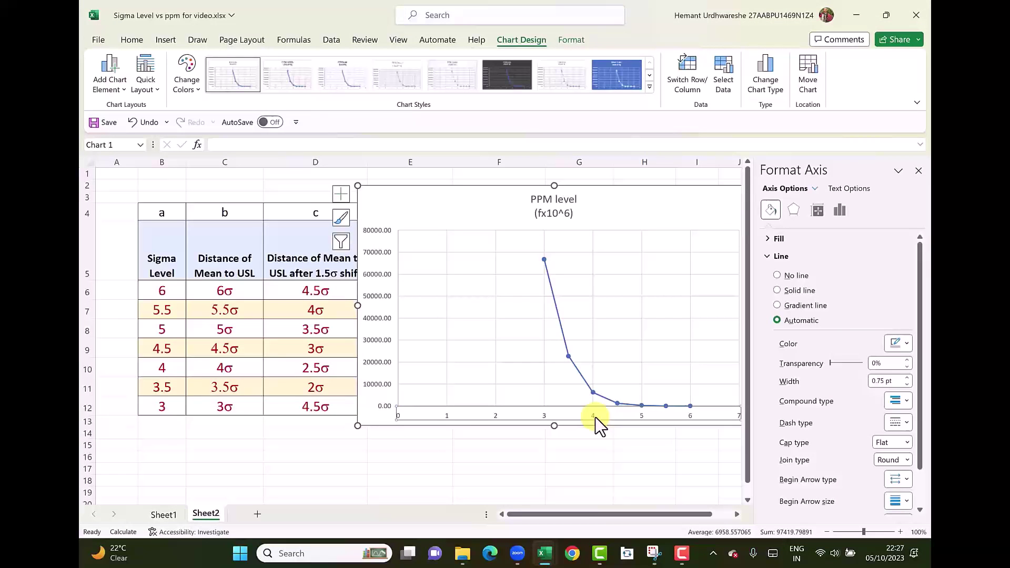
right_click(596, 418)
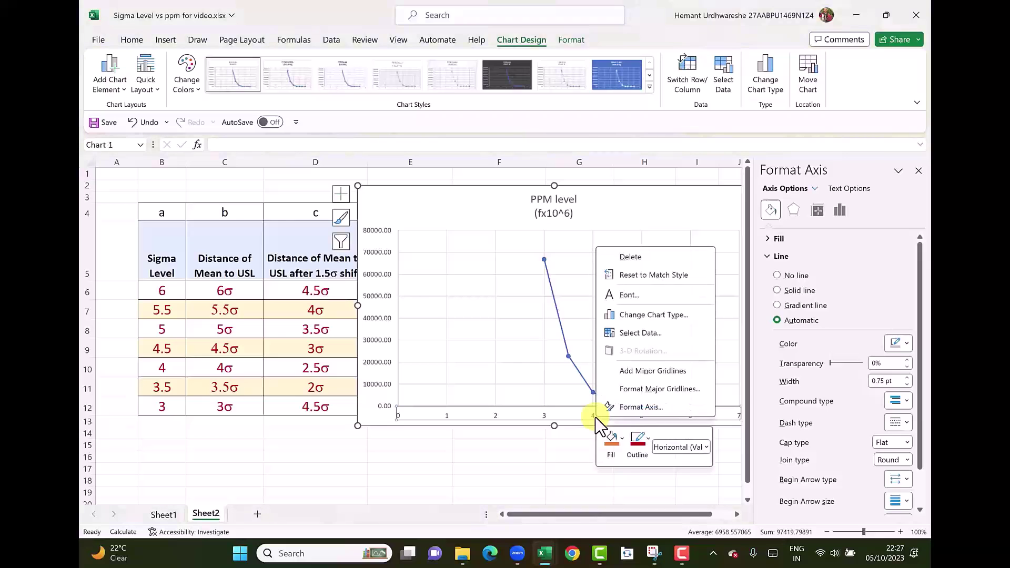
left_click(618, 408)
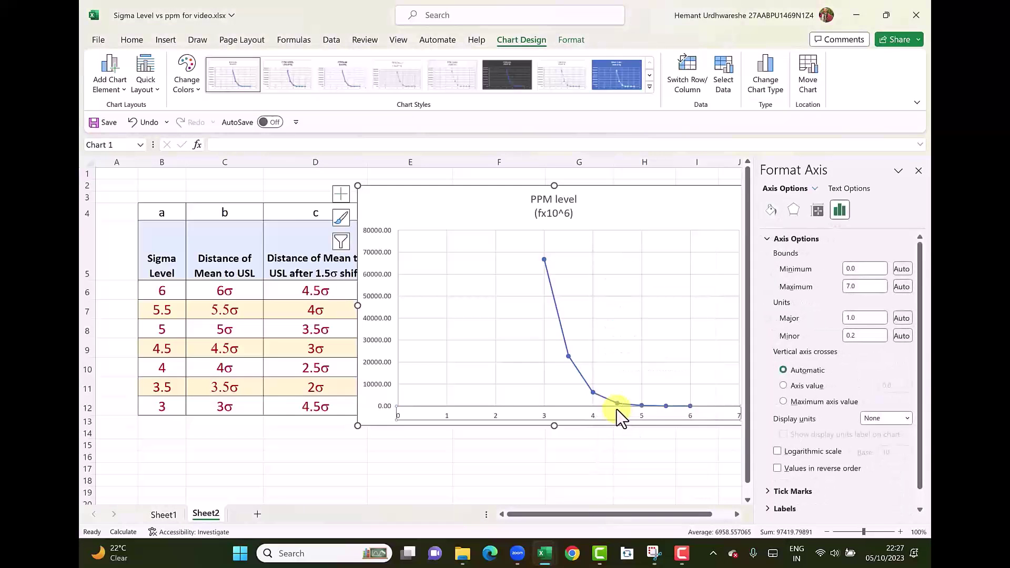
left_click(860, 269)
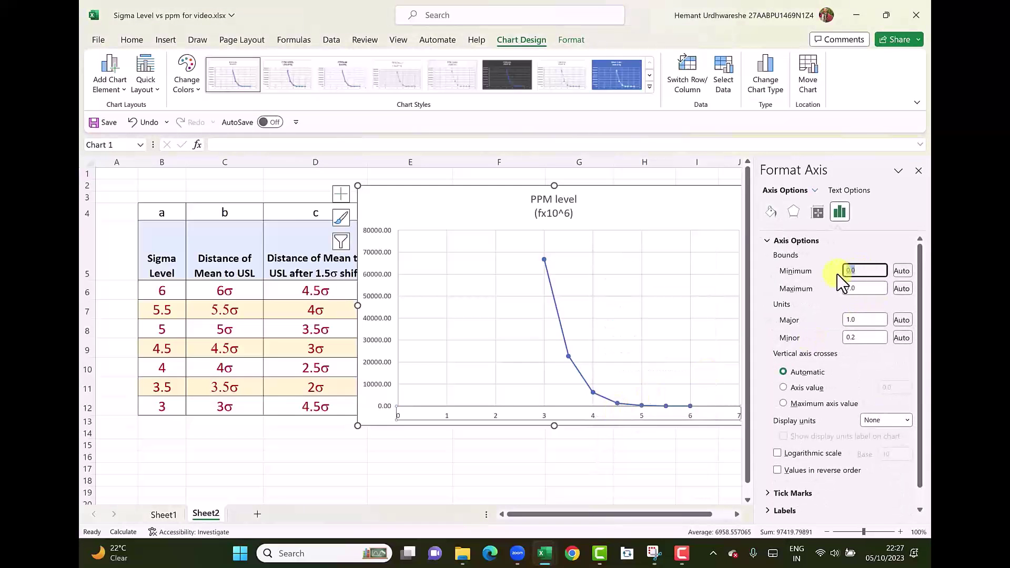
type("3")
left_click(858, 289)
type("6")
key("Return")
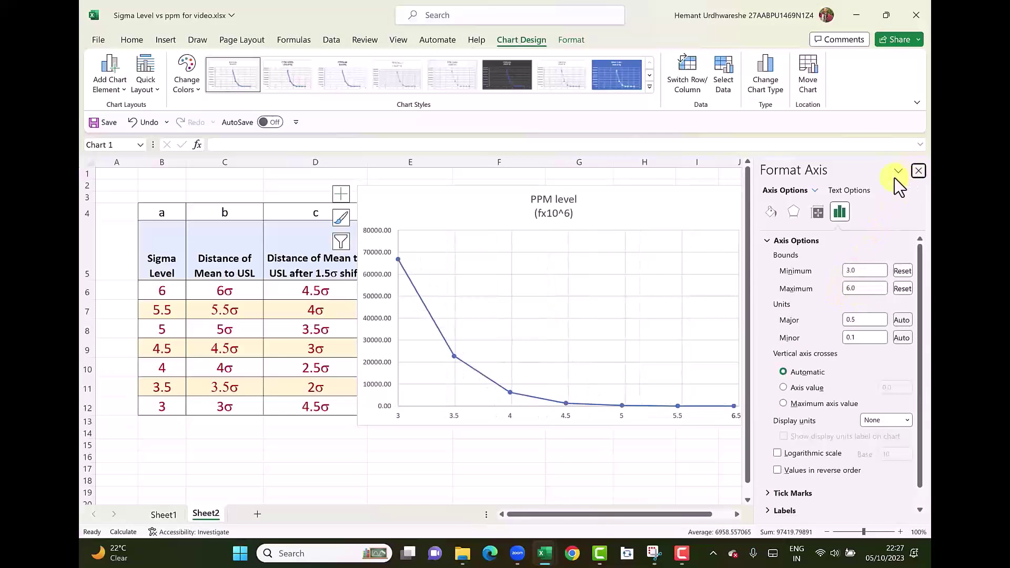
left_click(919, 171)
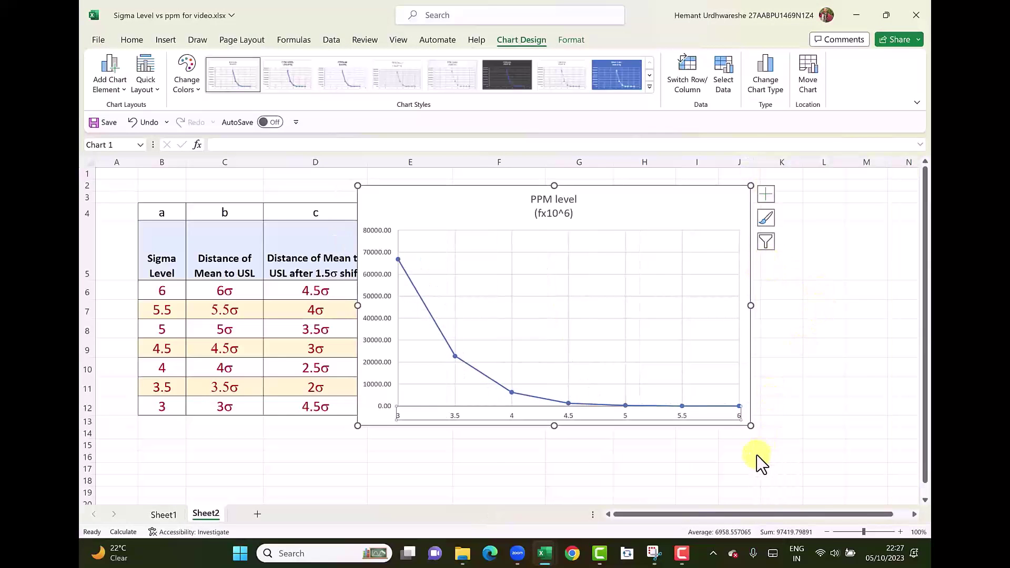
- Add axis titles to the chart, naming the horizontal axis "Sigma Level" and the vertical axis "PPM"
left_click(766, 194)
left_click(790, 227)
double_click(578, 410)
type("Sigma Level")
left_click(373, 309)
type("PPM")
left_click(919, 170)
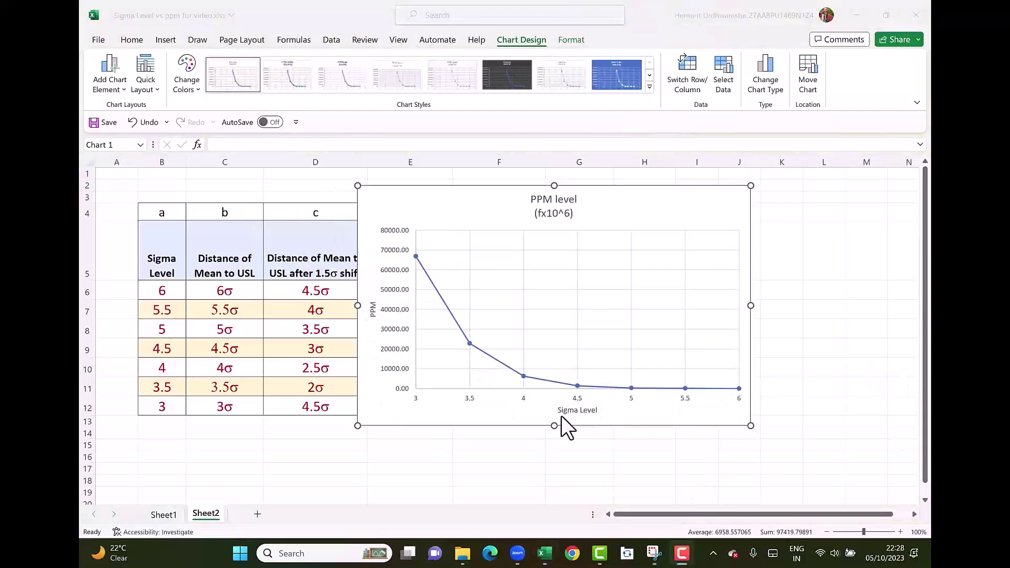
- Enlarge the chart's vertical axis title PPM to 16 pt and make it bold
double_click(373, 310)
left_click(268, 63)
left_click(267, 64)
left_click(268, 64)
left_click(267, 64)
left_click(161, 83)
- Enlarge the chart's horizontal axis title Sigma Level to 16 pt and make it bold
left_click(579, 410)
left_click(268, 64)
left_click(267, 64)
left_click(268, 63)
left_click(267, 64)
left_click(161, 83)
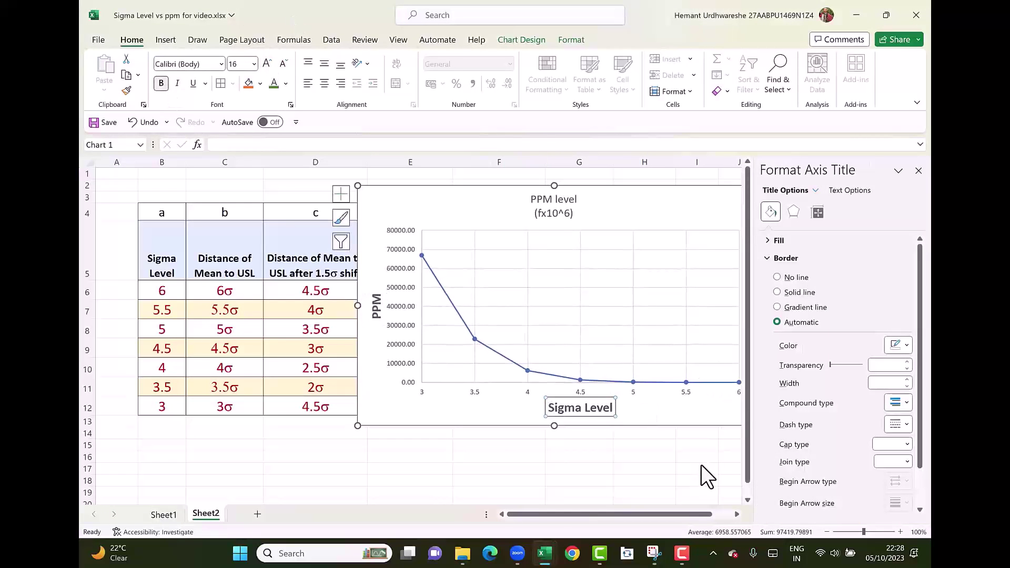
left_click(919, 170)
- Add data labels to the chart points and apply the chart style with the solid blue background
left_click(766, 195)
left_click(815, 248)
left_click(522, 39)
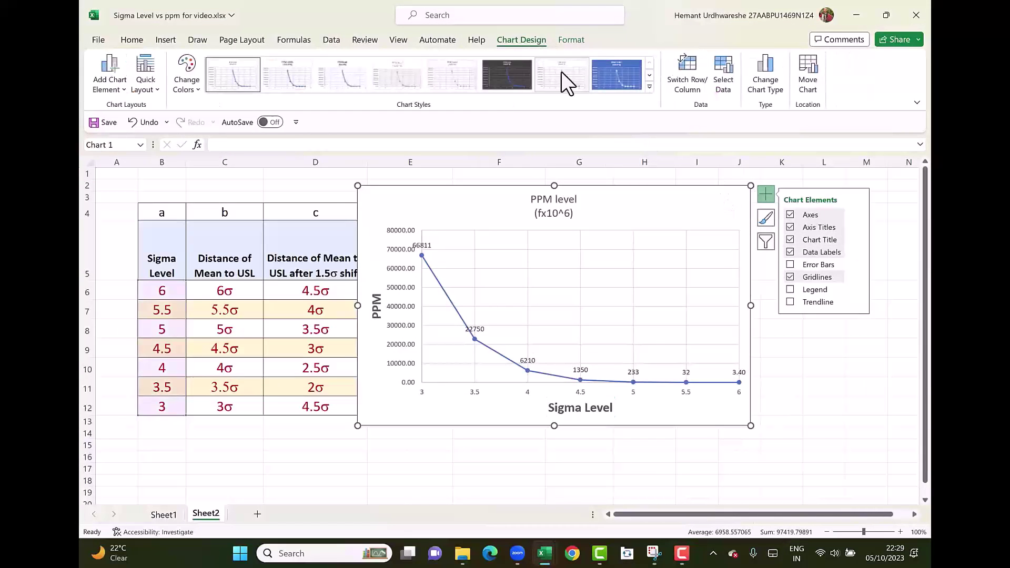
left_click(616, 72)
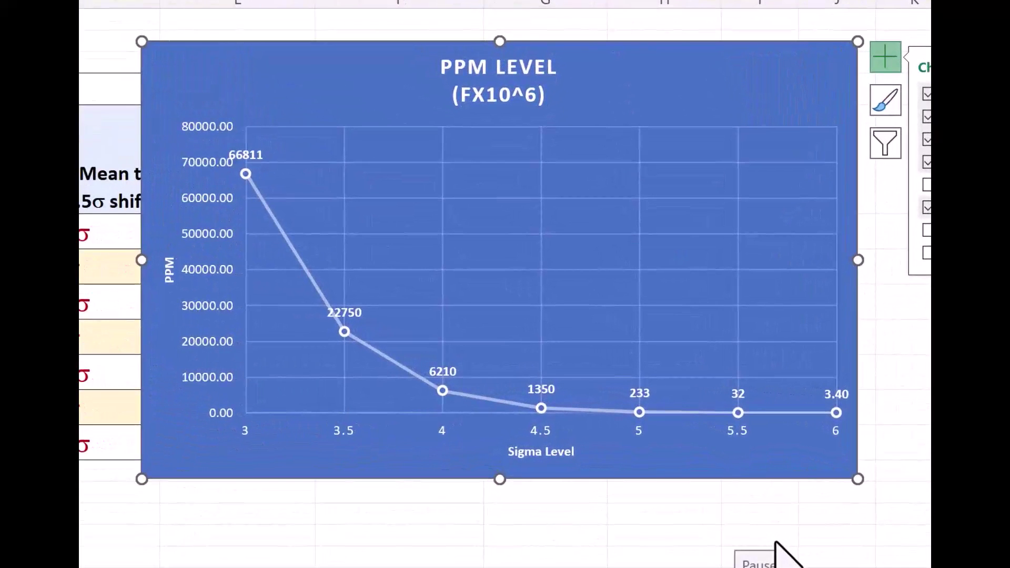